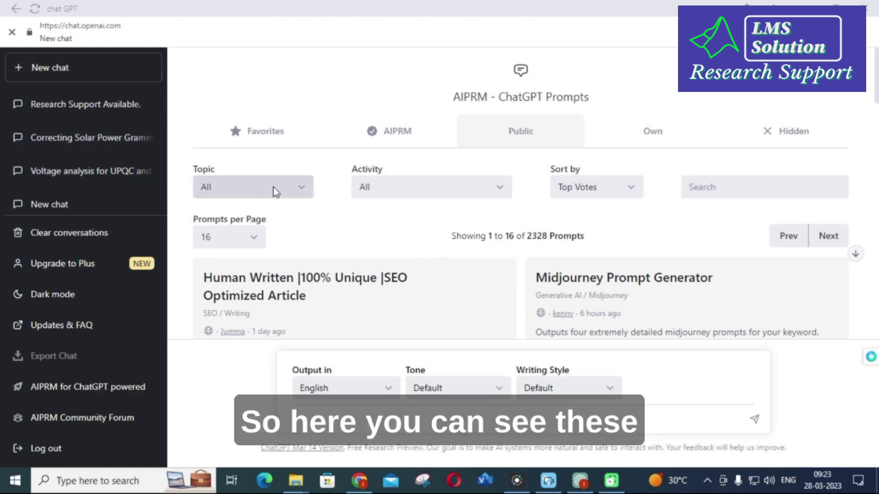
Step: Browse the AIPRM Topic and Activity filter lists and set Activity to Summarize
left_click(275, 188)
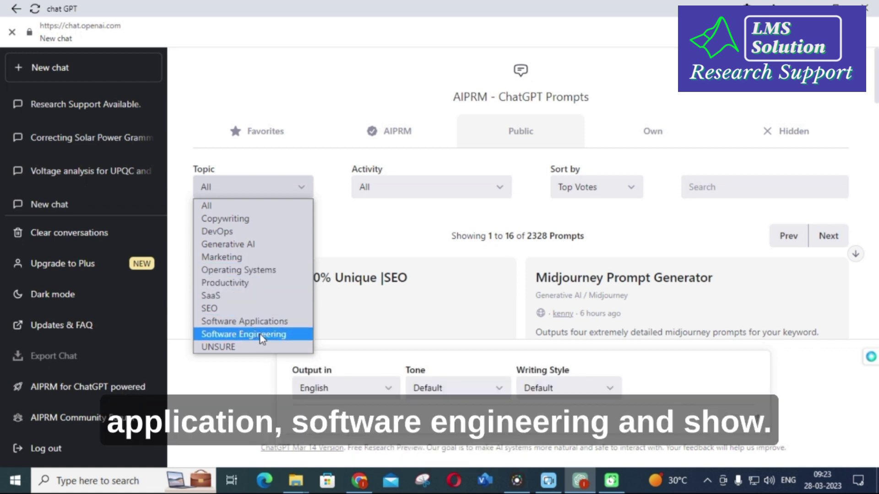
left_click(409, 180)
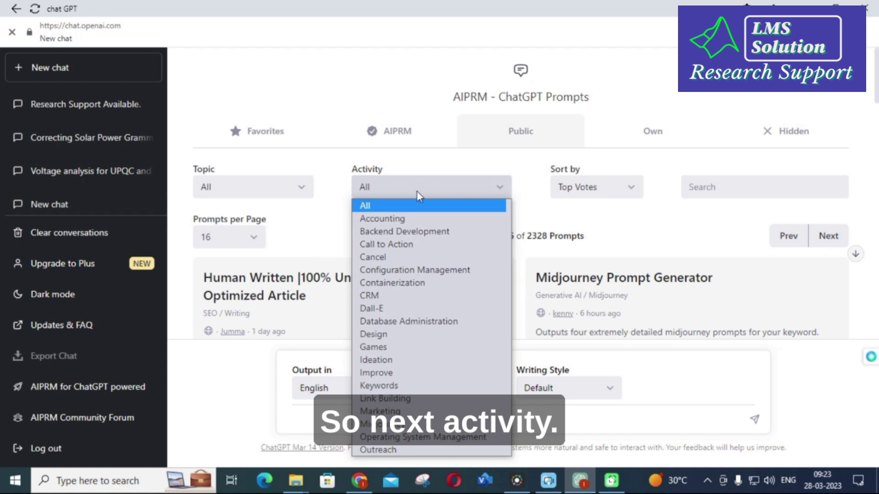
scroll(443, 262, "down", 9)
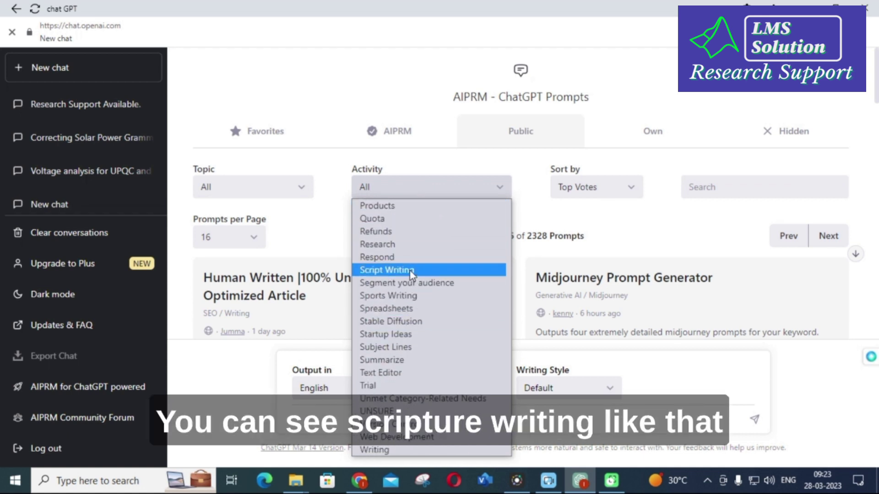
scroll(408, 271, "up", 9)
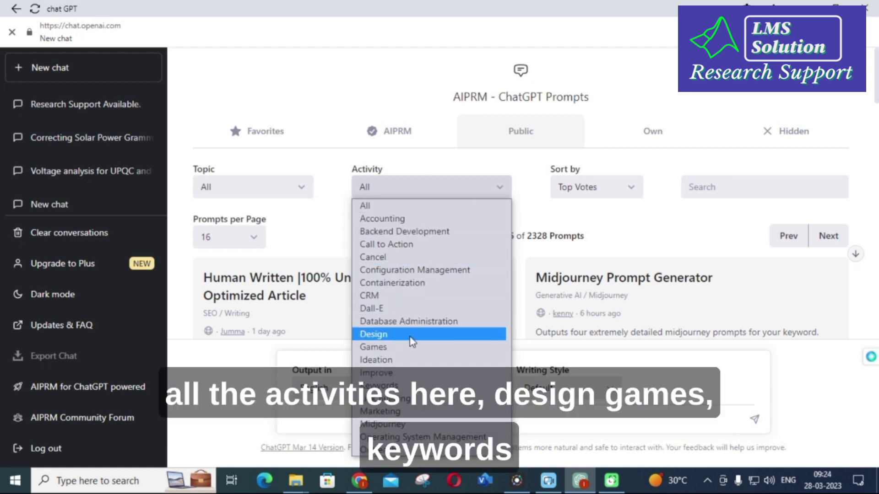
scroll(416, 267, "down", 5)
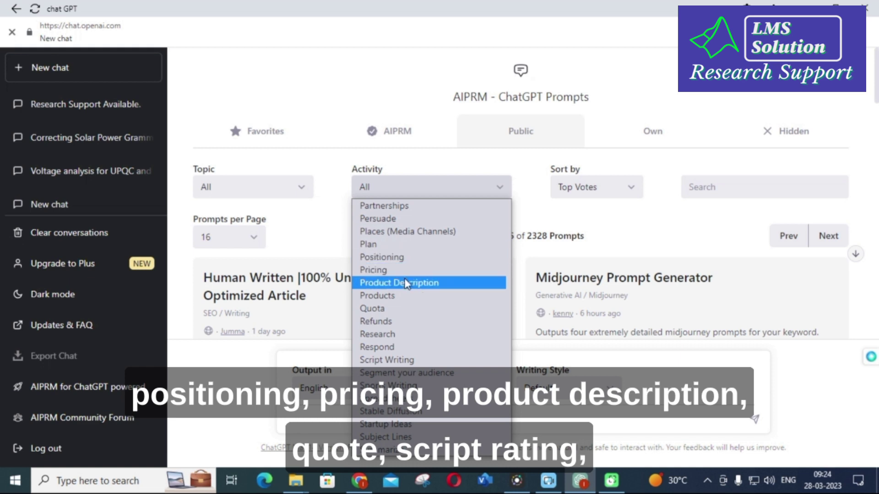
scroll(382, 307, "down", 2)
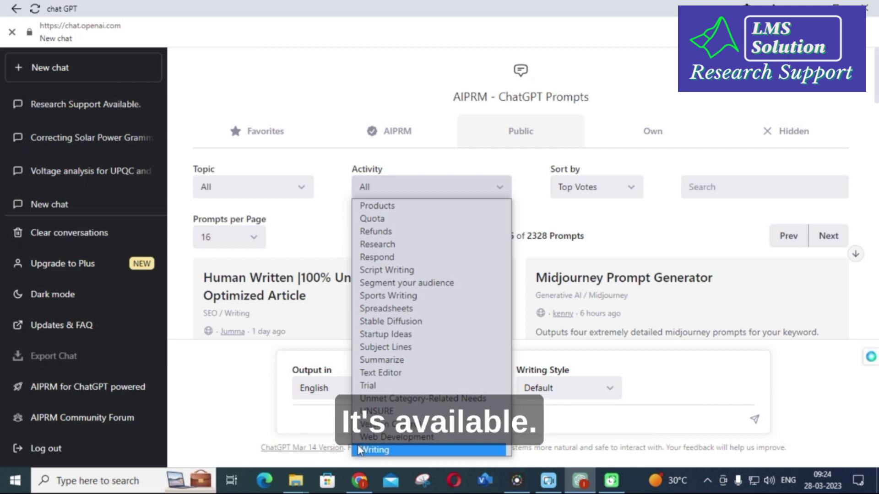
left_click(386, 359)
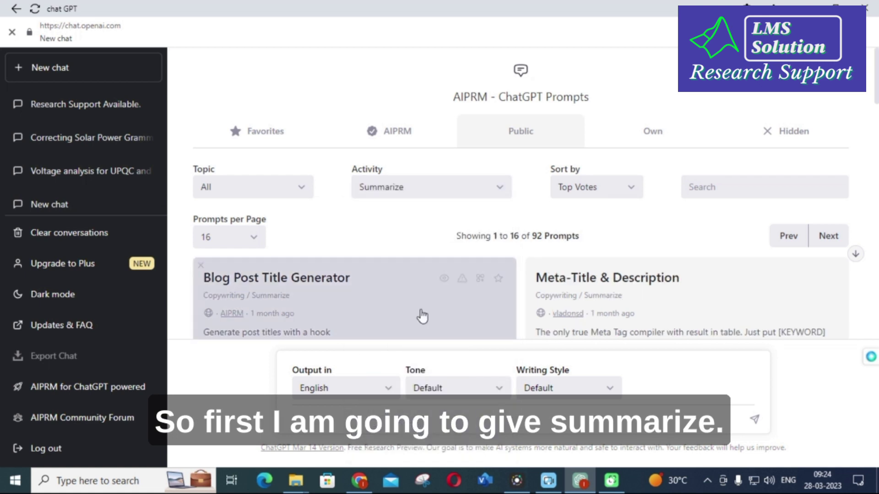
Step: Scroll the Summarize prompts and pick 'Analyze the URL and report all the key points concisely'
scroll(417, 227, "down", 1)
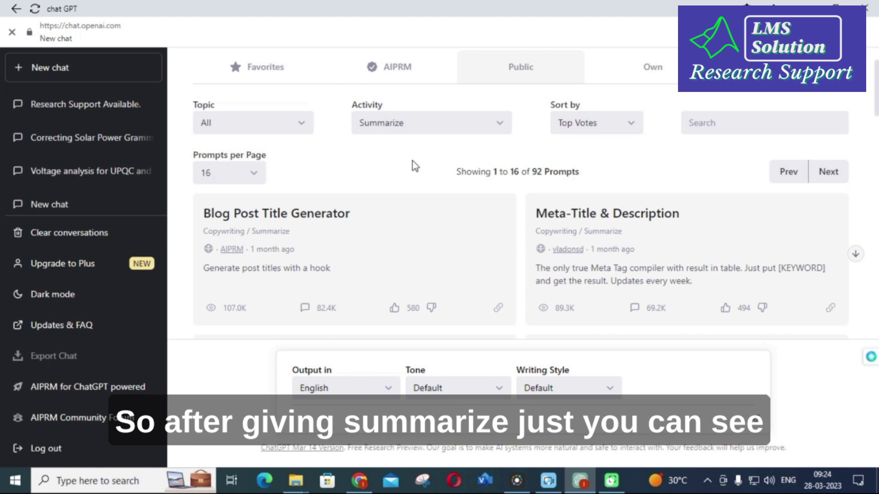
scroll(430, 146, "down", 2)
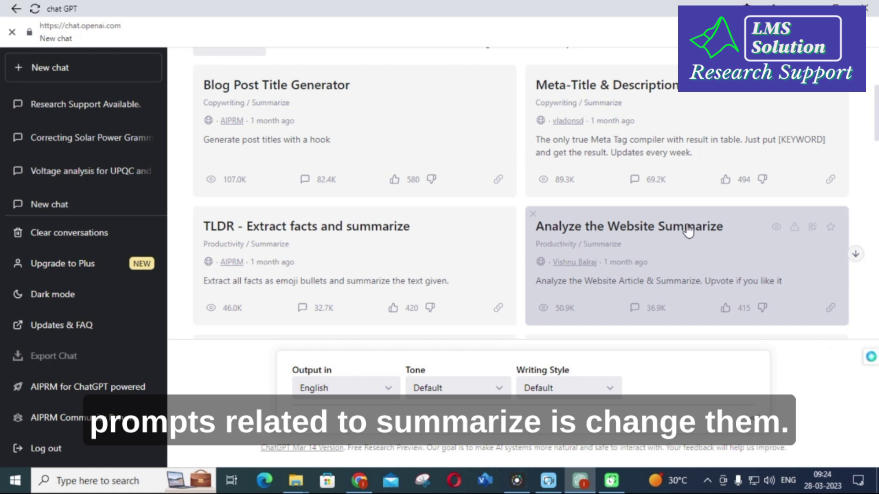
scroll(281, 165, "up", 1)
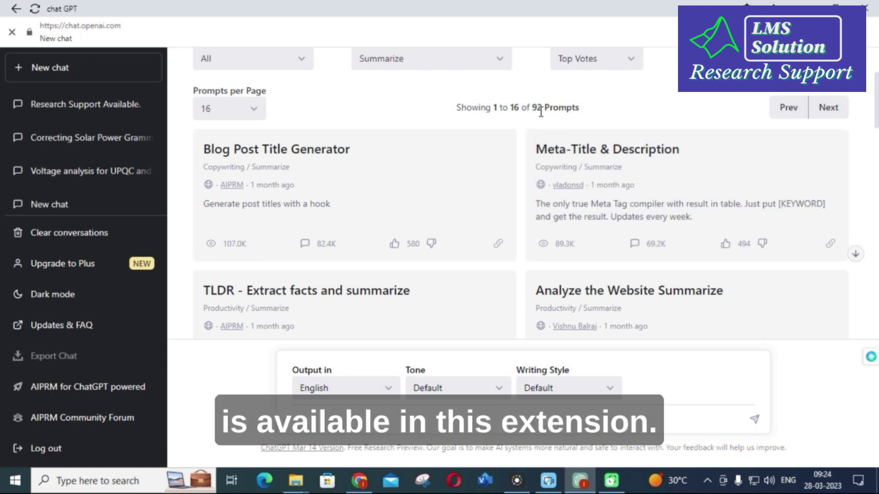
scroll(382, 165, "down", 3)
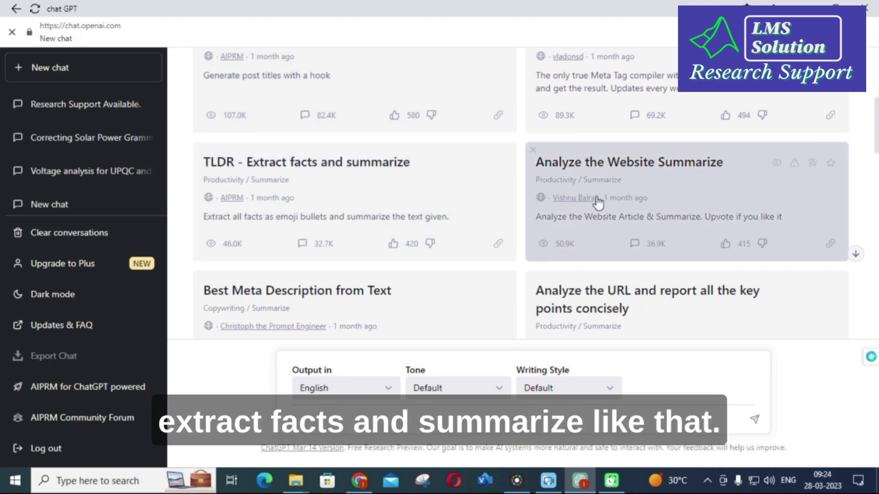
scroll(548, 128, "down", 1)
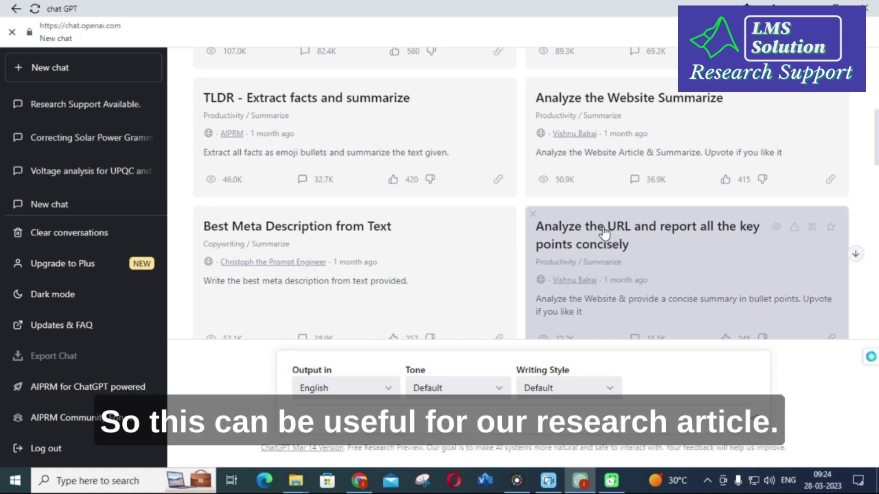
scroll(598, 228, "down", 1)
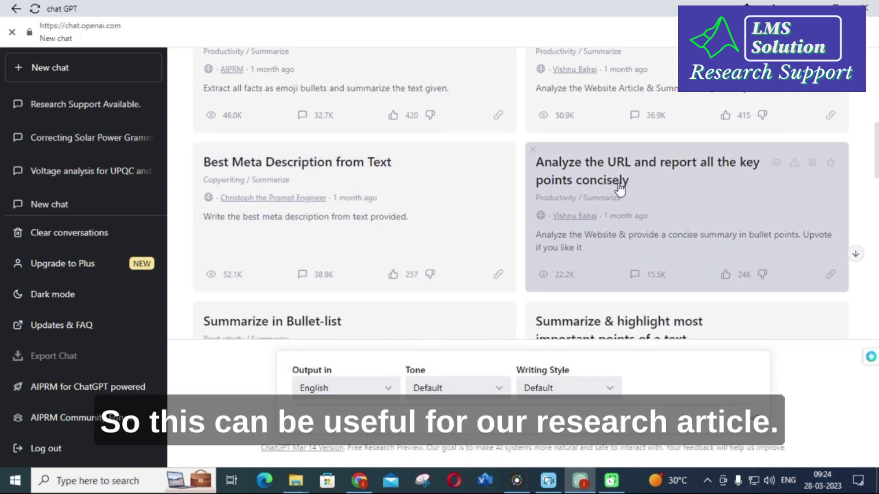
left_click(599, 168)
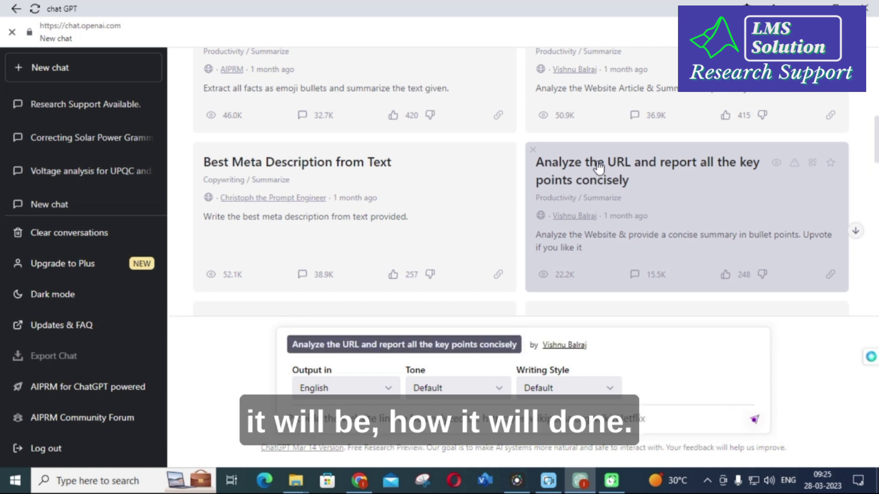
Step: Scroll the NRDC 'Renewable Energy: The Clean Facts' article, then return to ChatGPT
scroll(599, 168, "down", 2)
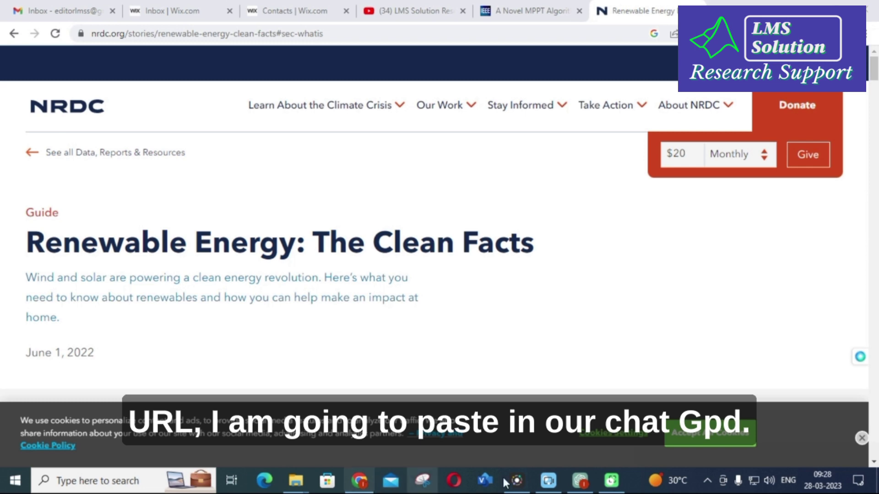
left_click(580, 481)
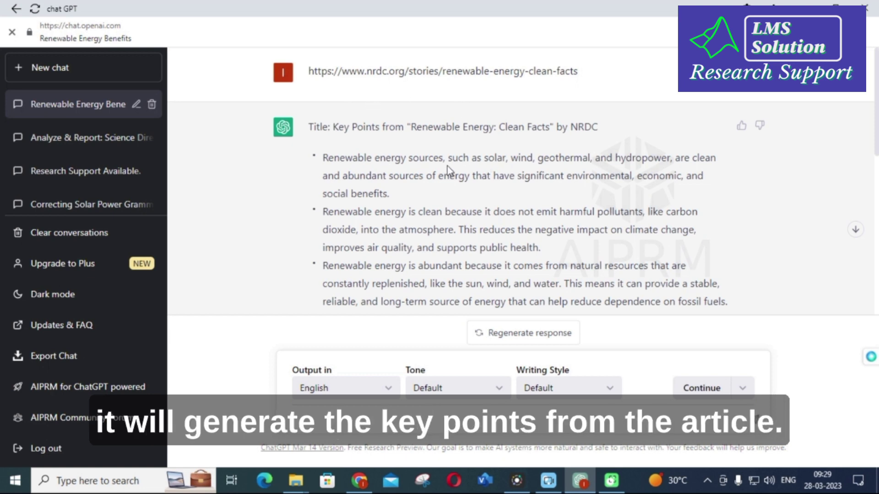
scroll(402, 145, "down", 3)
scroll(396, 135, "down", 3)
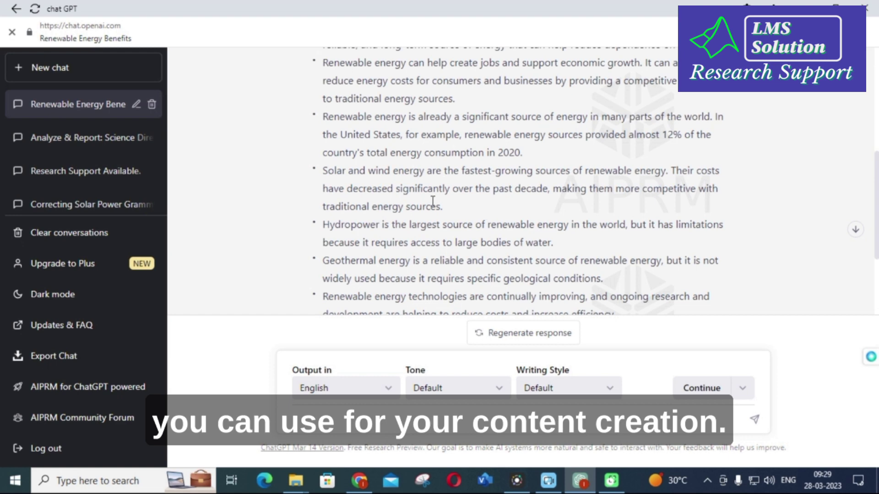
scroll(412, 188, "down", 3)
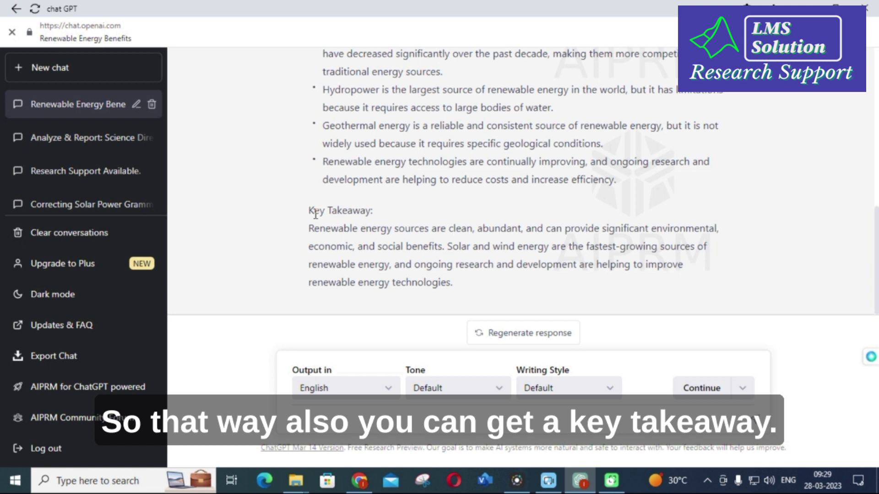
left_click_drag(311, 228, 473, 292)
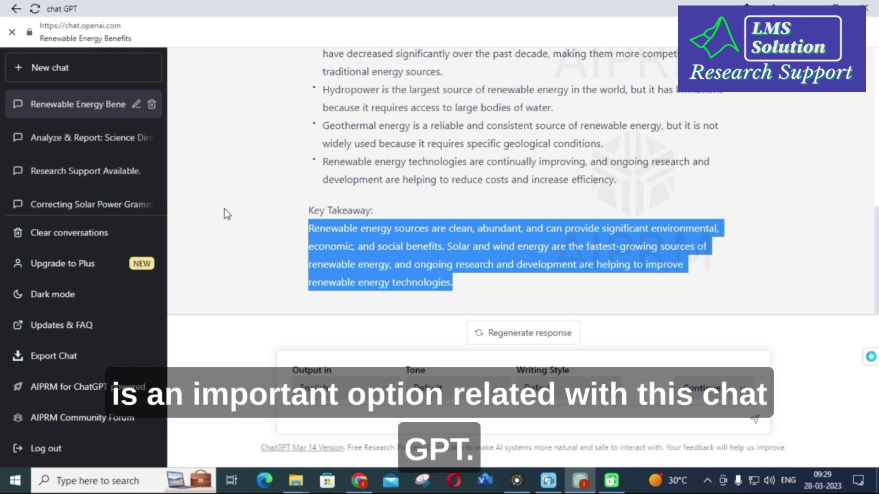
left_click(251, 195)
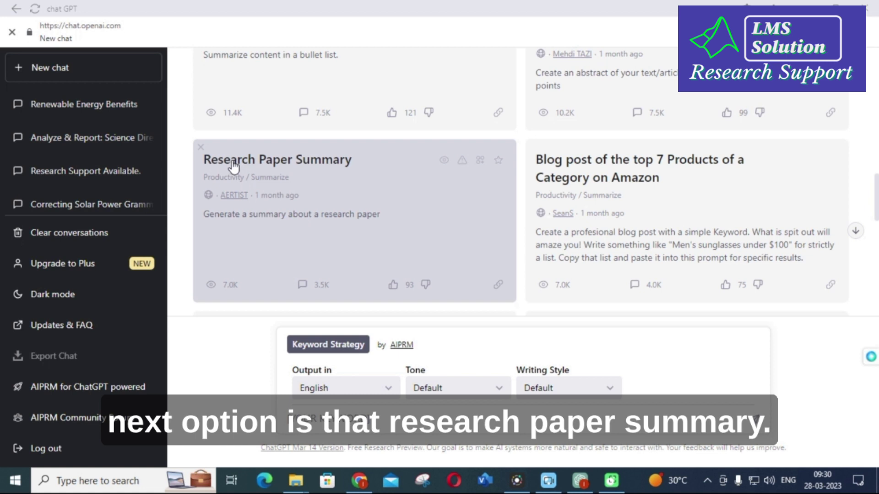
Step: Select the Research Paper Summary prompt card in AIPRM
left_click(284, 162)
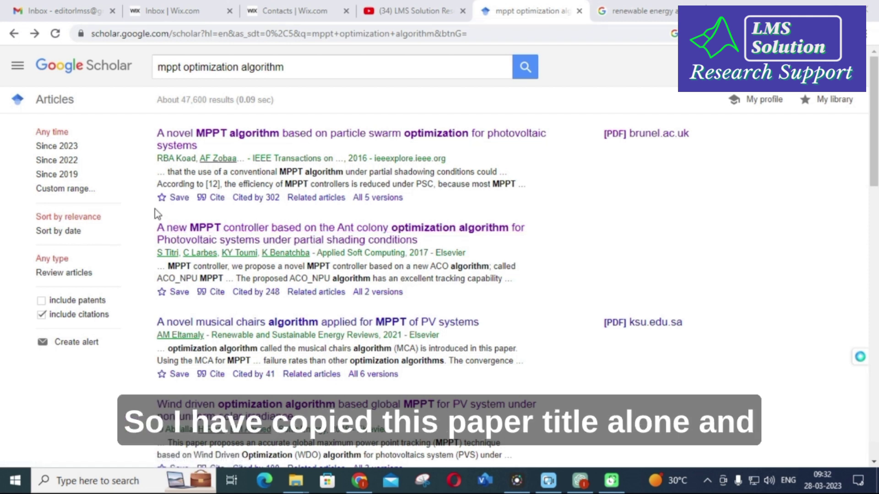
Step: Take the second Scholar result's Ant Colony Optimization MPPT paper title into ChatGPT
left_click_drag(156, 227, 418, 241)
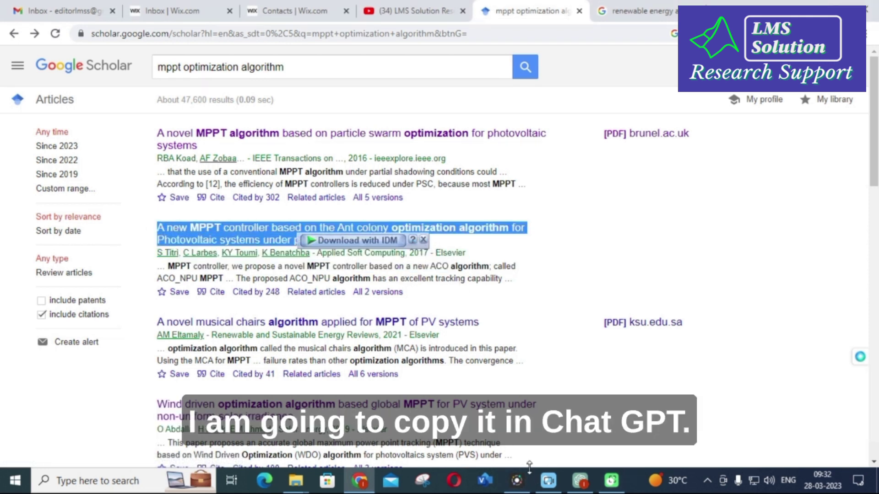
mouse_move(535, 484)
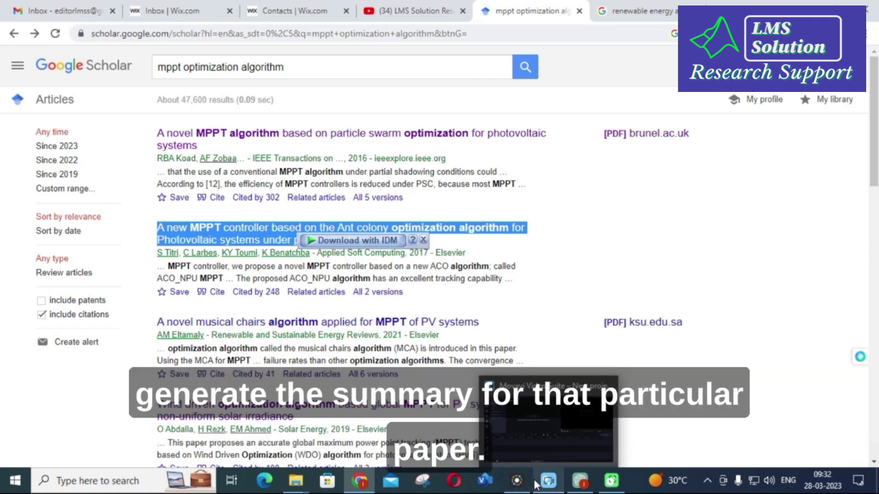
left_click(582, 485)
scroll(281, 170, "up", 1)
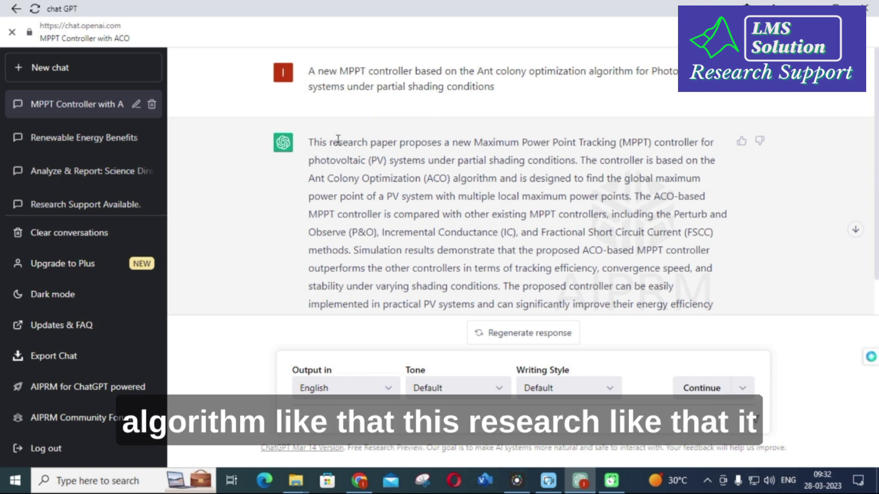
Step: Paste the MPPT paper title from the earlier prompt into the message box, followed by 'summa'
left_click_drag(312, 136, 753, 324)
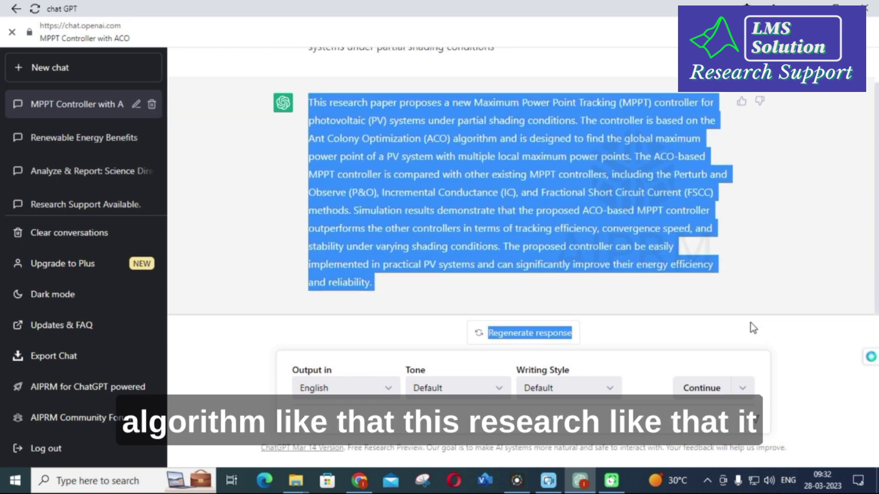
left_click(389, 282)
scroll(389, 282, "up", 1)
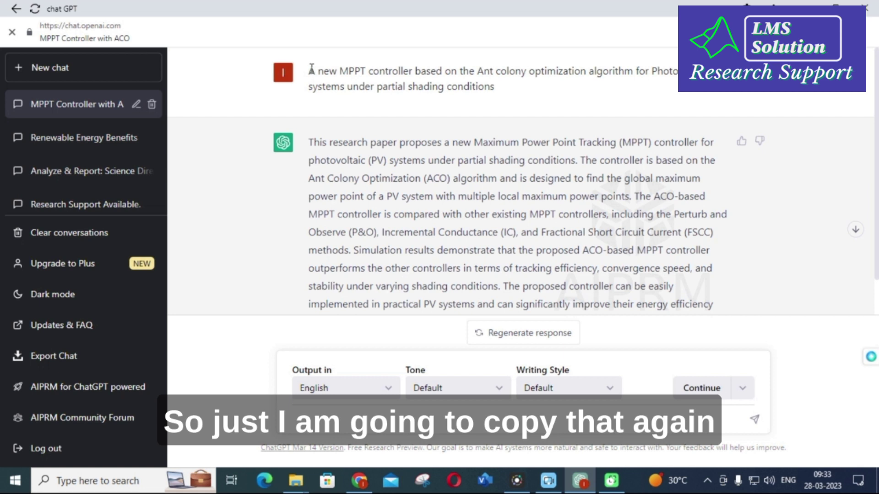
left_click_drag(311, 70, 593, 110)
key("ctrl+c")
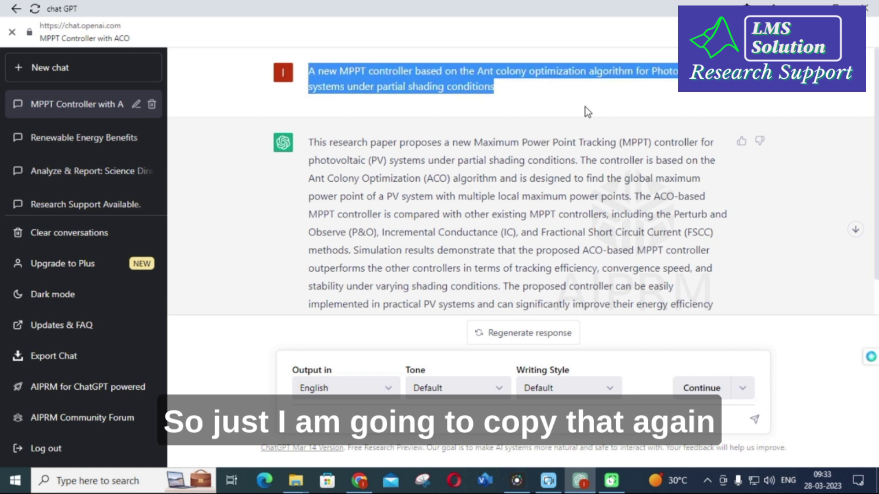
left_click(323, 417)
key("ctrl+v")
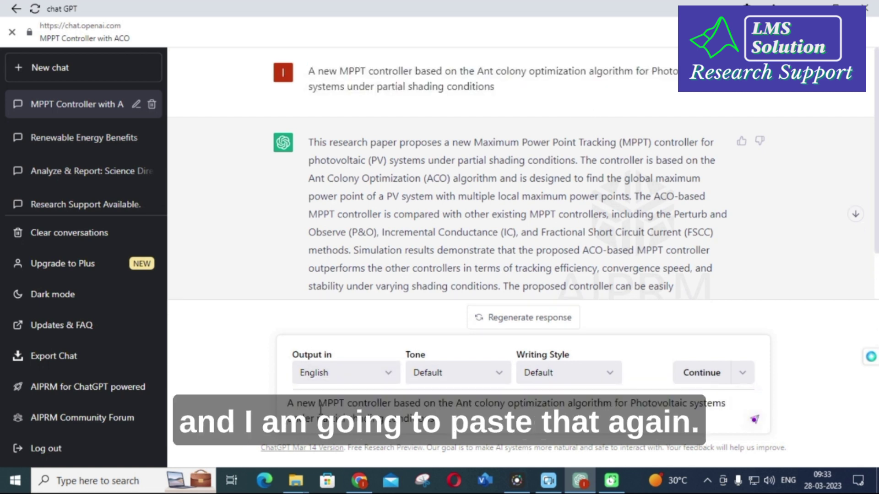
type("summa")
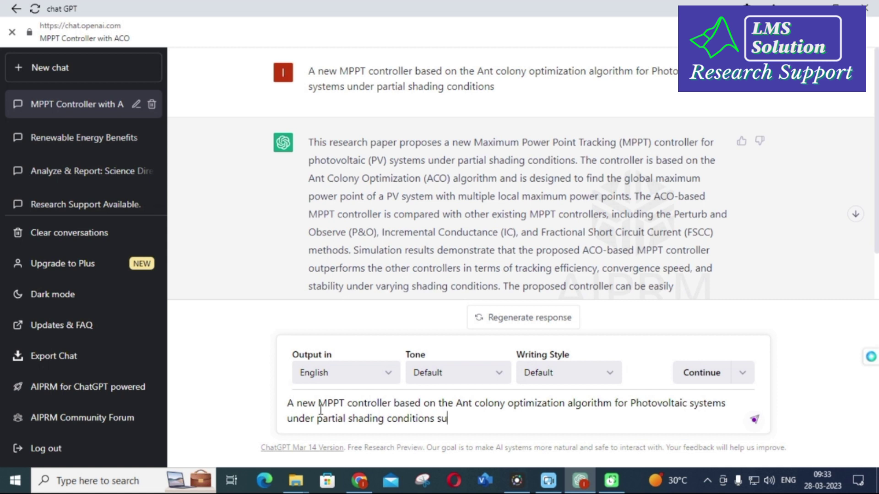